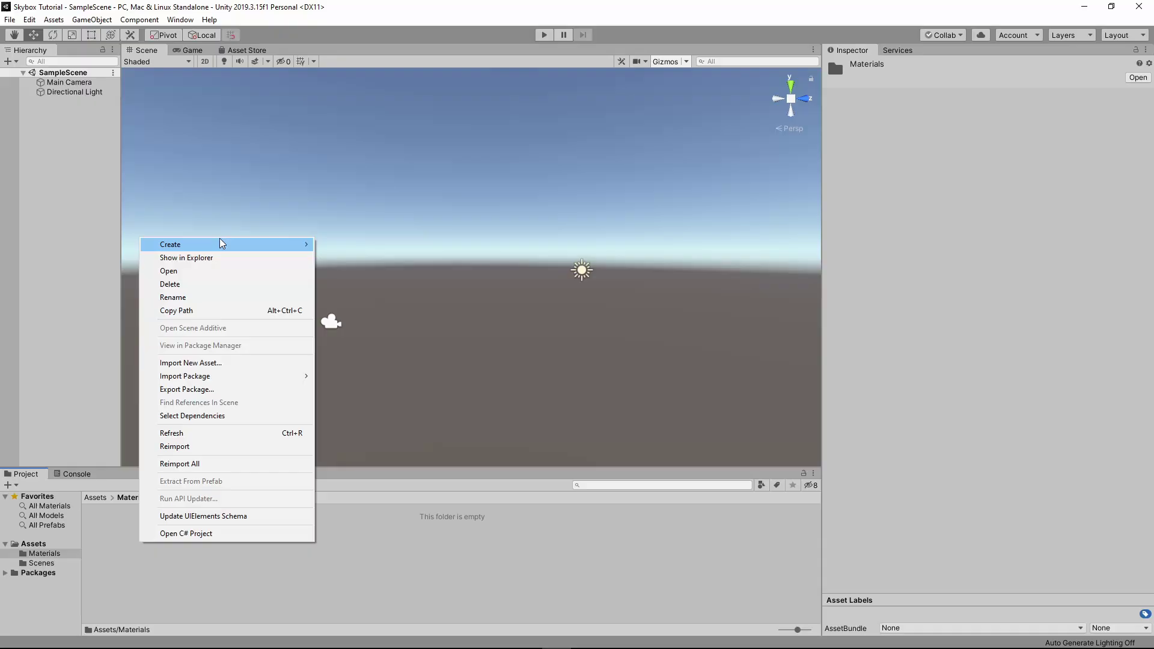
# - Create a material named Procedural in the Materials folder and set its shader to Skybox/Procedural
pyautogui.moveTo(221, 241)
pyautogui.click(352, 346)
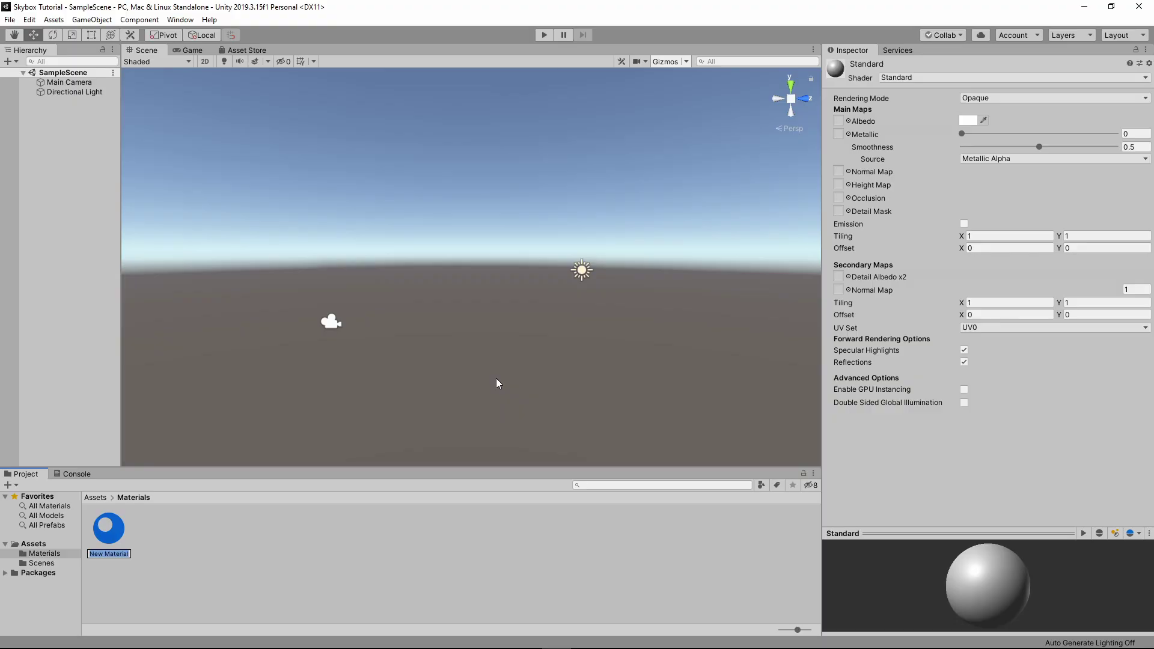
pyautogui.write('Procedural')
pyautogui.press('Return')
pyautogui.click(961, 76)
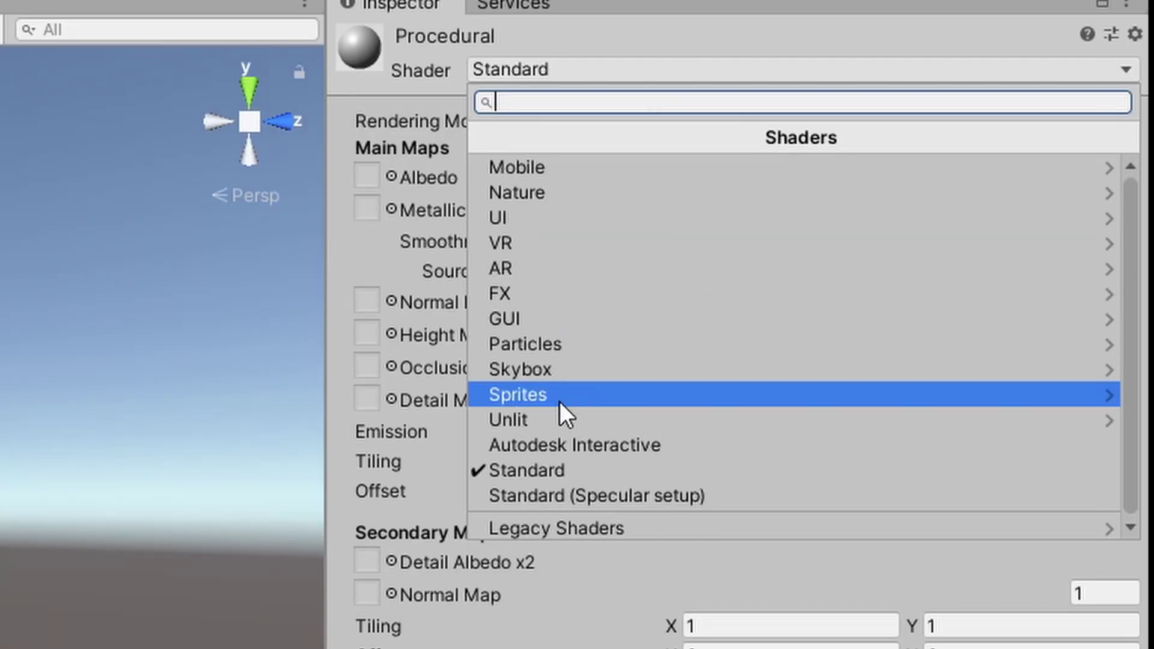
pyautogui.click(567, 370)
pyautogui.click(607, 243)
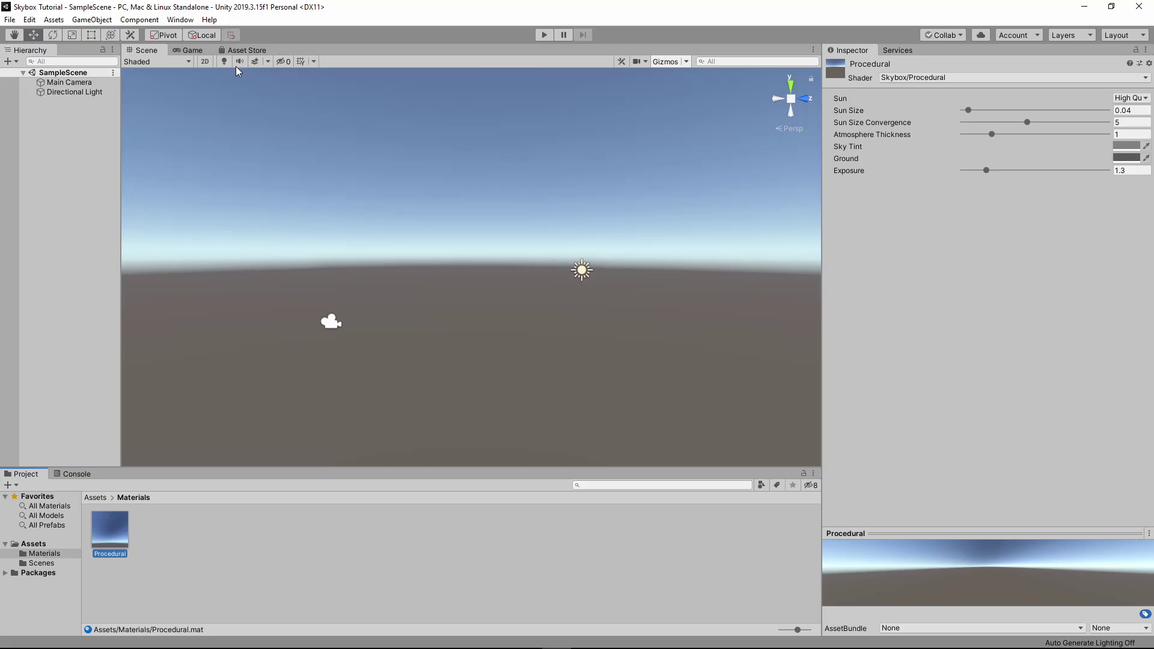
# - Assign the Procedural material as the Skybox Material in the scene's Lighting Settings
pyautogui.click(180, 20)
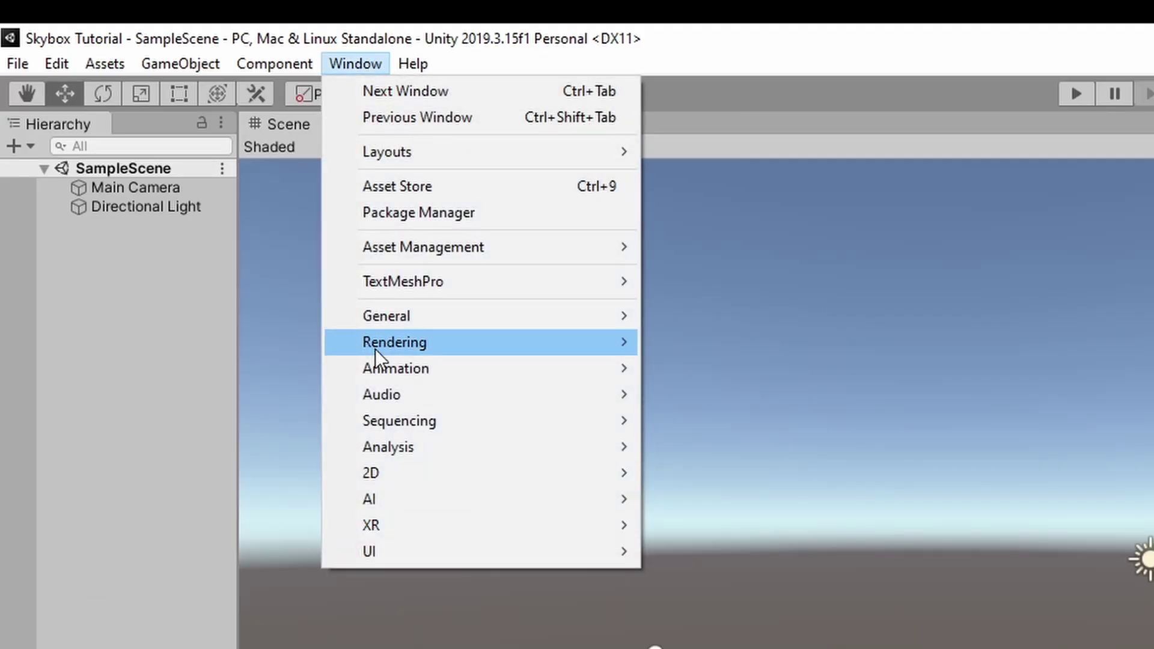
pyautogui.moveTo(607, 342)
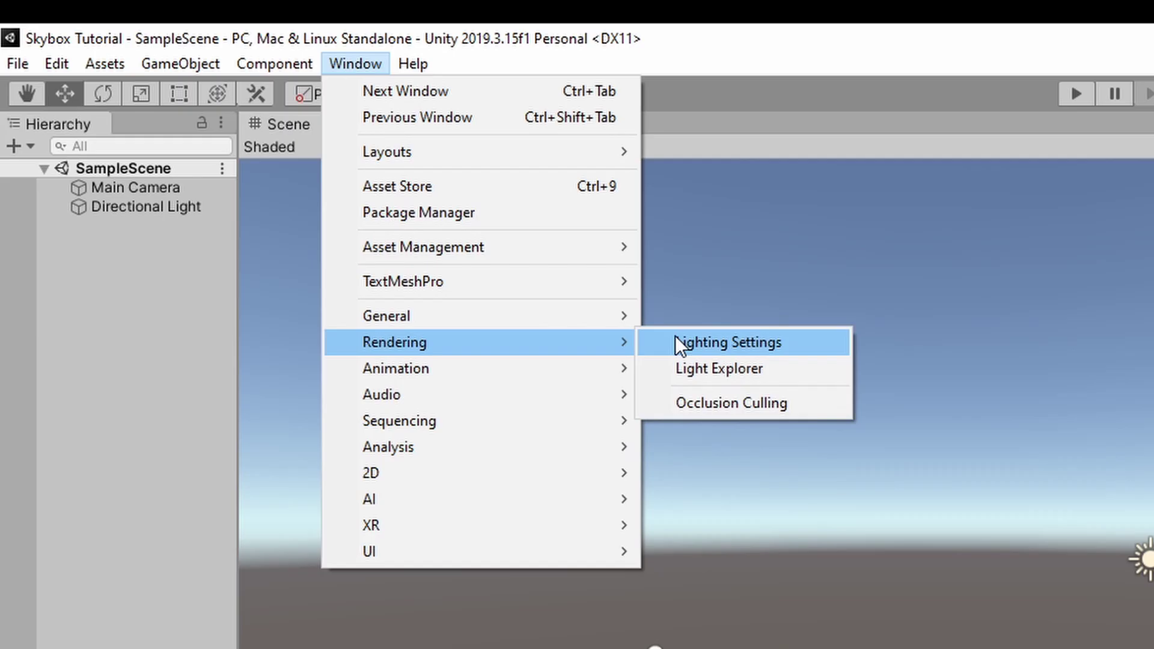
pyautogui.click(681, 342)
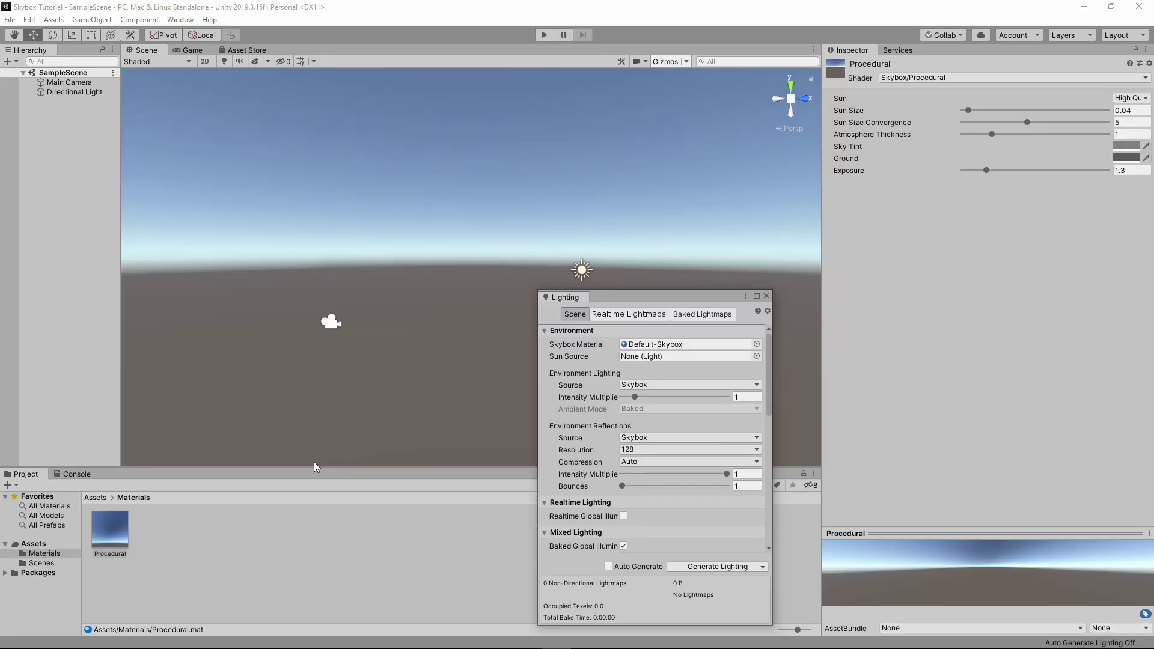
pyautogui.moveTo(109, 534); pyautogui.dragTo(673, 348)
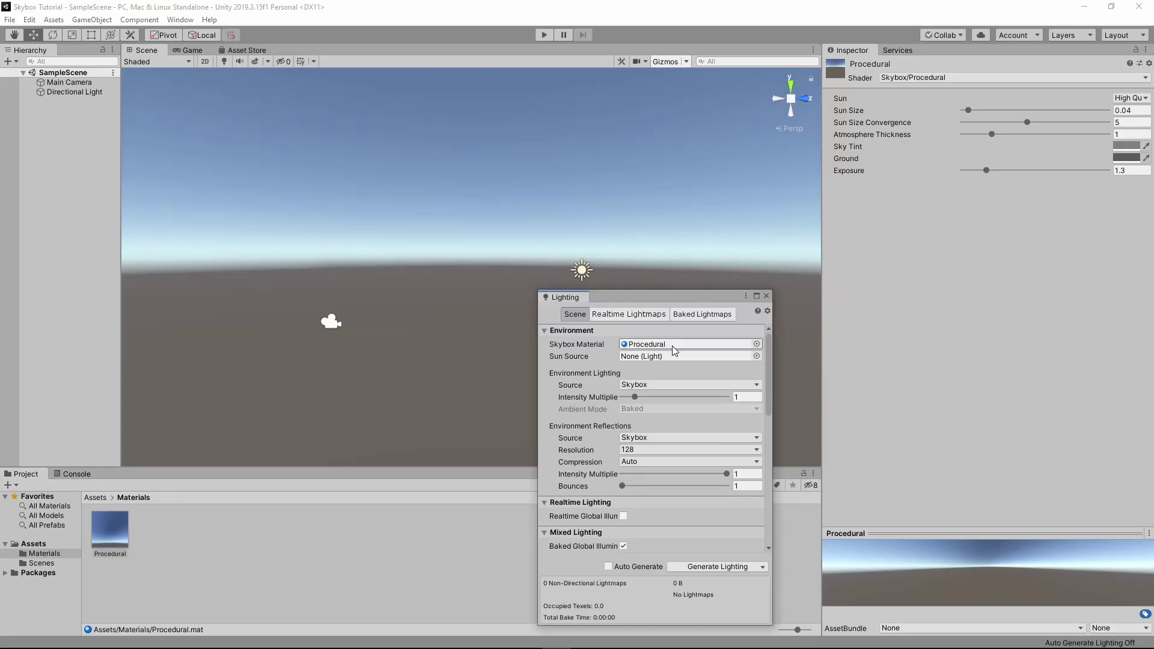
# - Apply the Procedural material directly to the sky in the Scene view and select the material again
pyautogui.click(96, 567)
pyautogui.moveTo(108, 536); pyautogui.dragTo(453, 262)
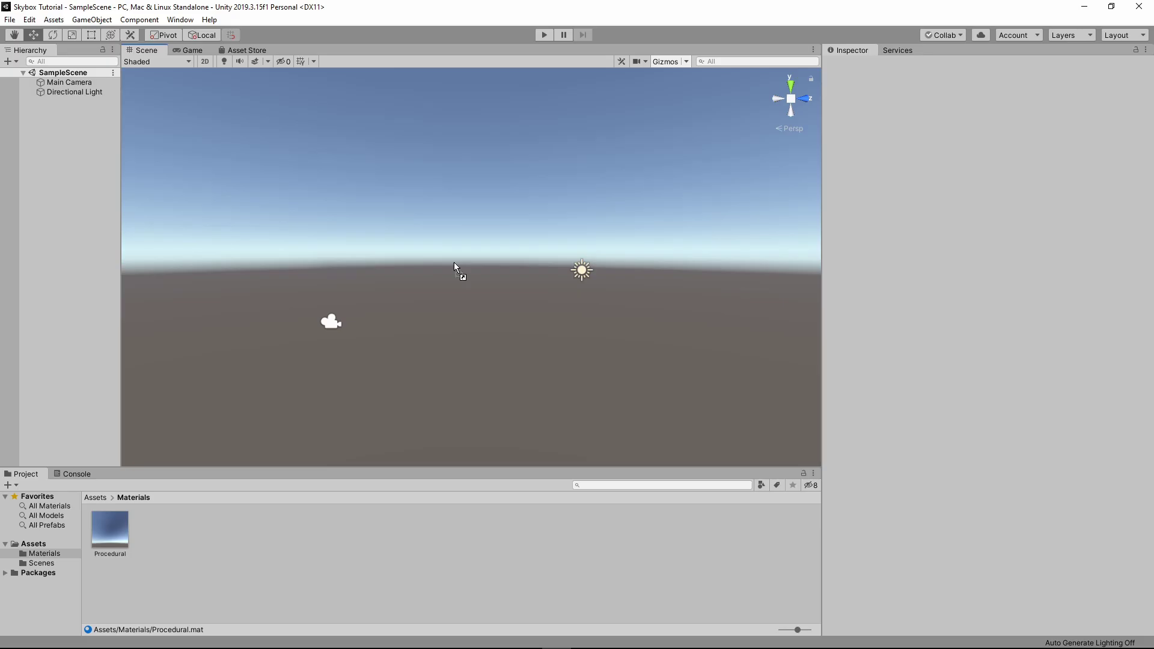
pyautogui.click(126, 532)
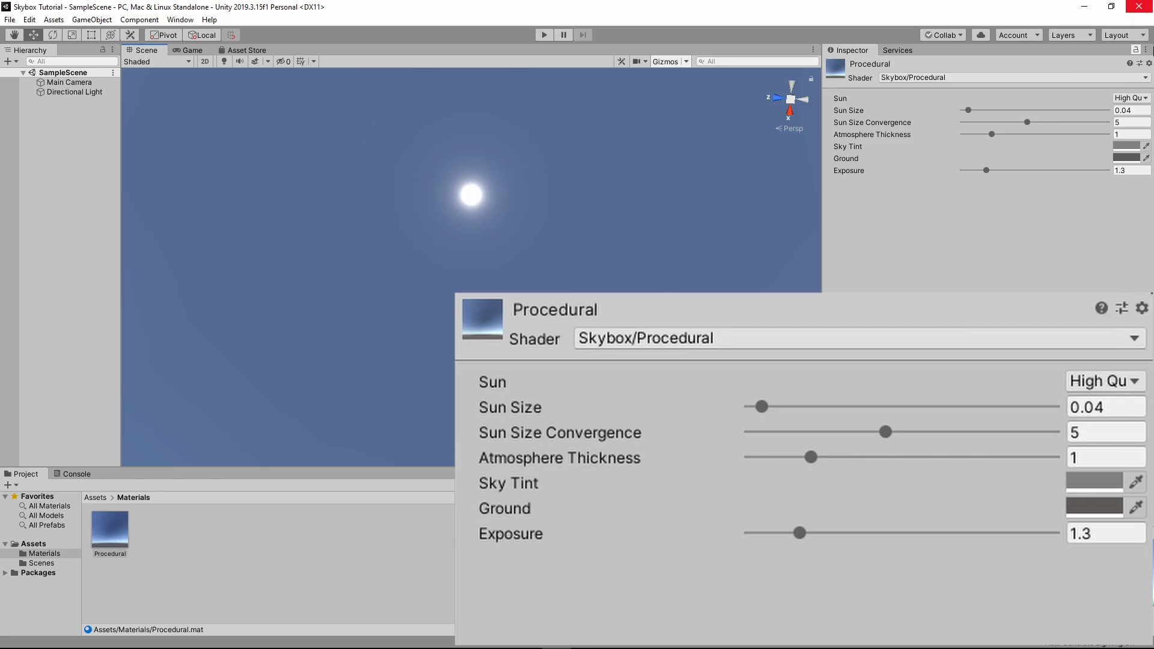
# - Try the Simple option for the Procedural material's Sun and switch it back to High Quality
pyautogui.click(1121, 99)
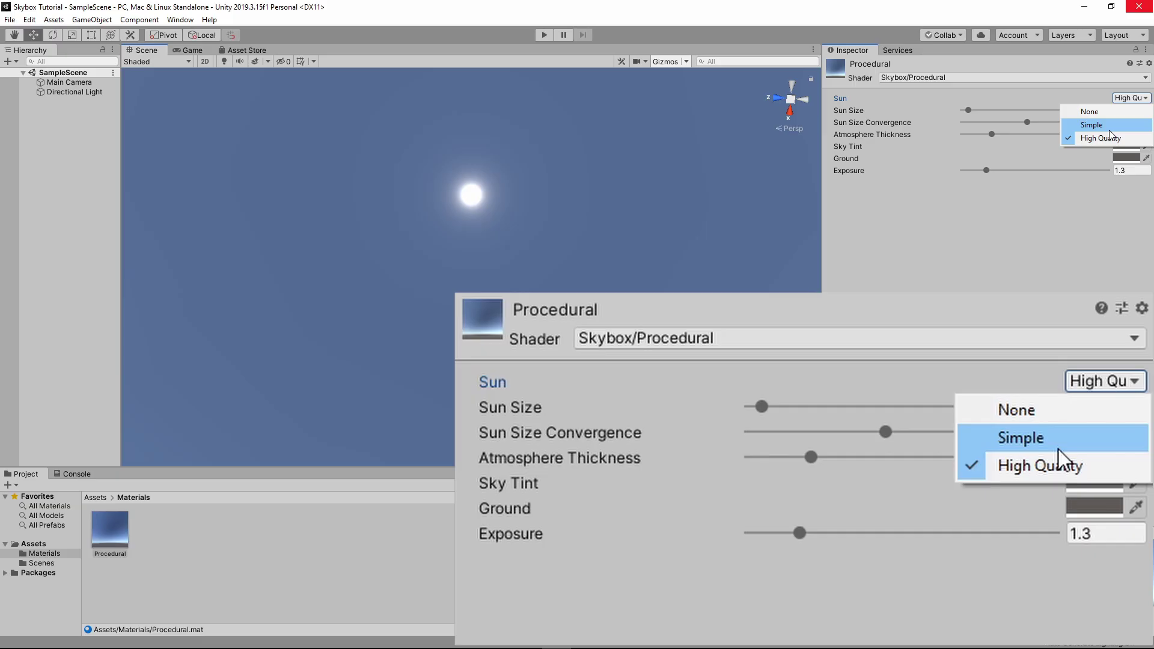
pyautogui.click(1091, 125)
pyautogui.click(1129, 98)
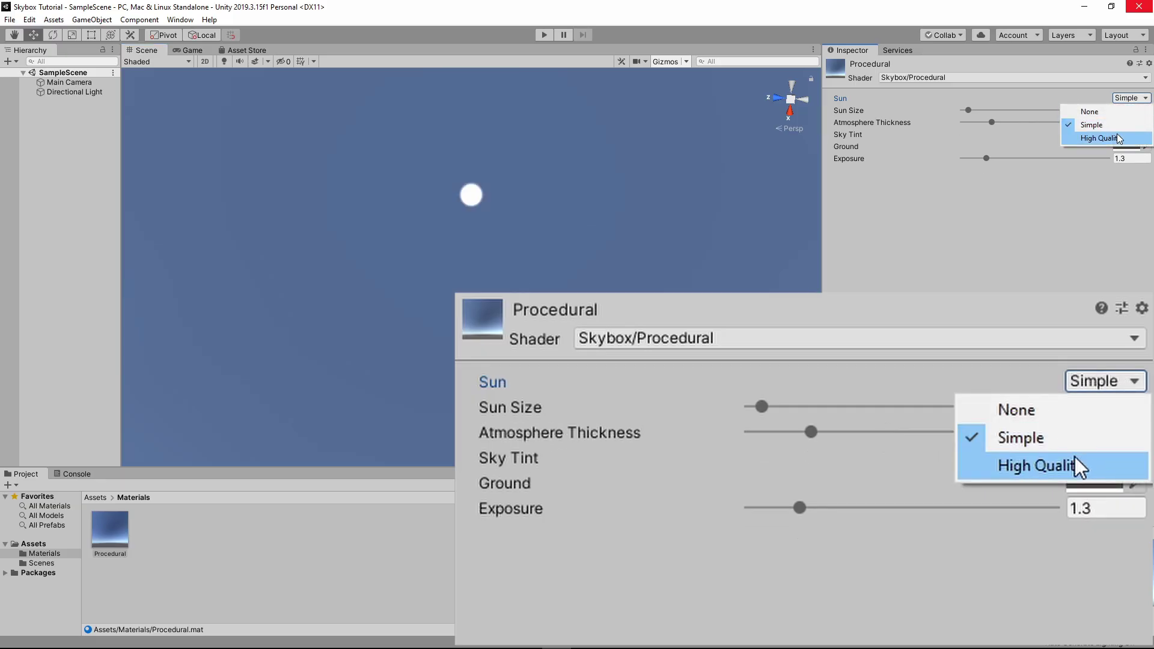
pyautogui.click(1119, 139)
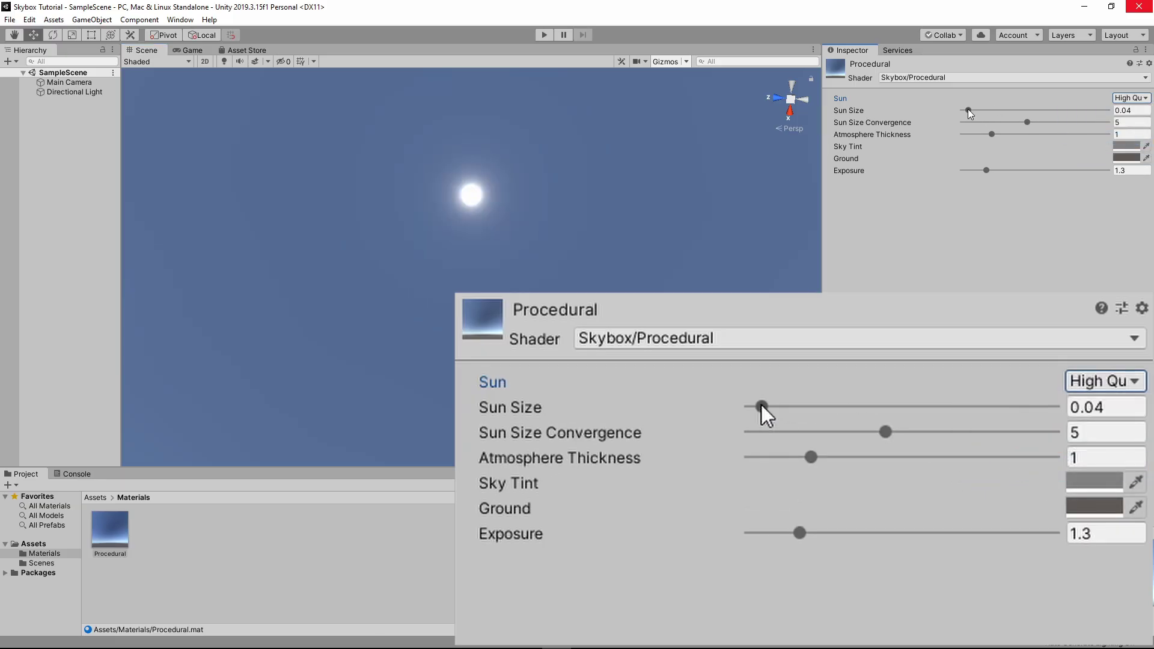
# - Set the Procedural material's Sun Size to 0.044 and its Sun Size Convergence to 3.76
pyautogui.moveTo(969, 112)
pyautogui.mouseDown()
pyautogui.moveTo(989, 111)
pyautogui.moveTo(970, 111)
pyautogui.mouseUp()
pyautogui.moveTo(1026, 122)
pyautogui.mouseDown()
pyautogui.moveTo(964, 126)
pyautogui.moveTo(1005, 124)
pyautogui.mouseUp()
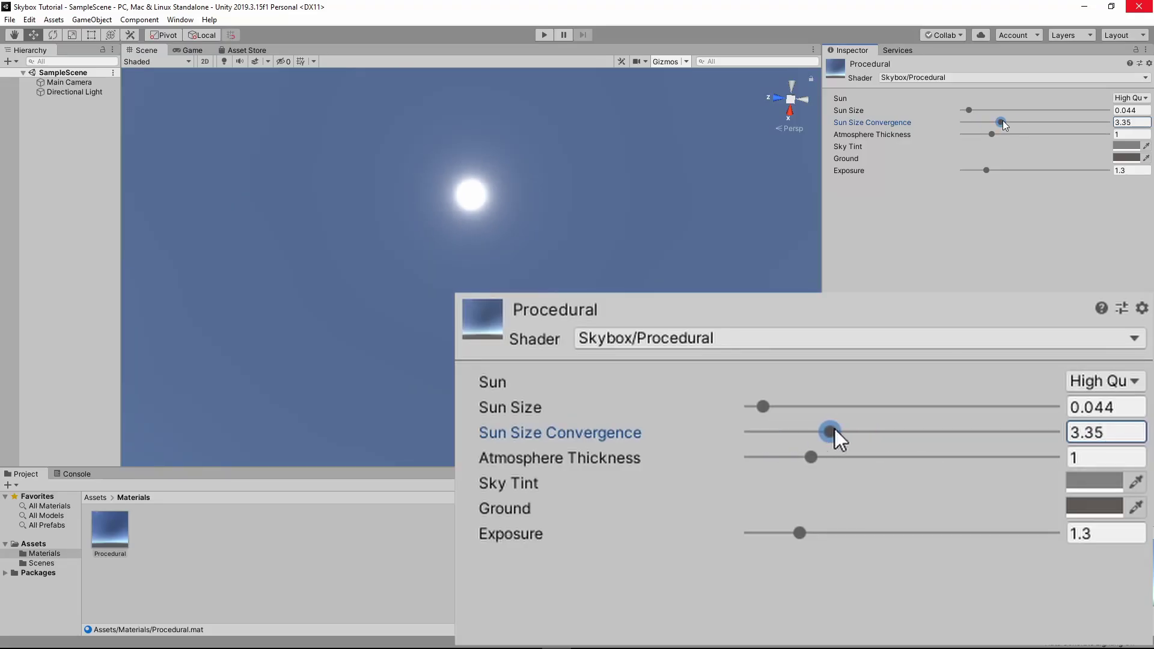
# - Set the Procedural material's Atmosphere Thickness to 0.98 and its Sky Tint to white (FFFFFF)
pyautogui.moveTo(719, 267); pyautogui.dragTo(719, 342, button='right')
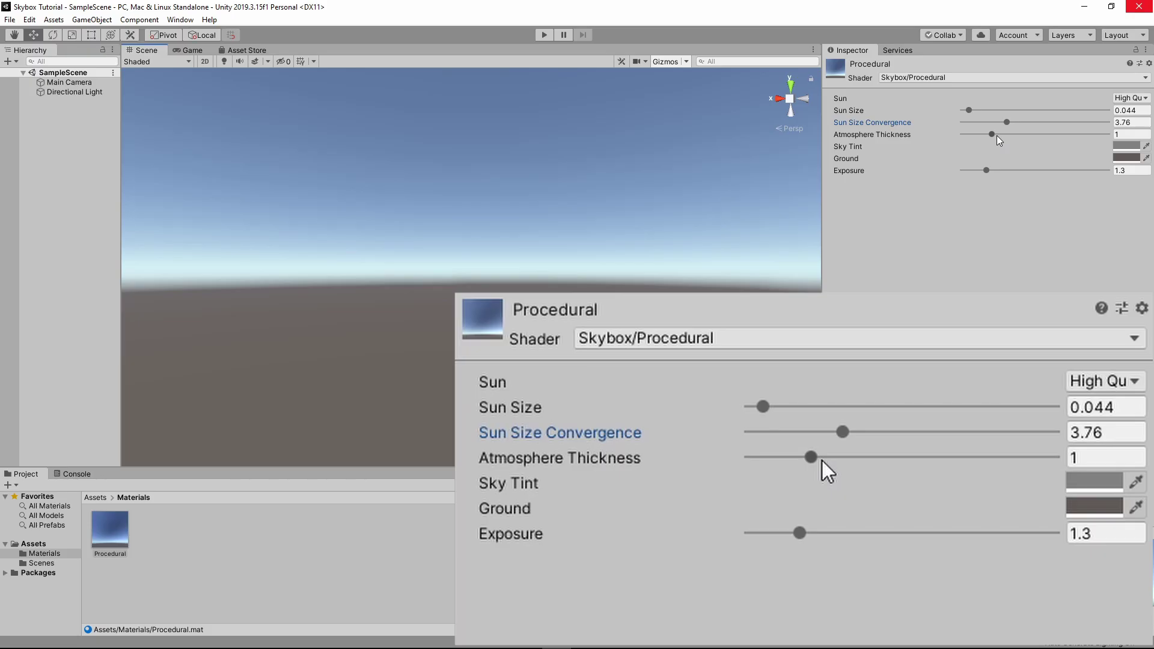
pyautogui.moveTo(992, 134)
pyautogui.mouseDown()
pyautogui.moveTo(1015, 138)
pyautogui.moveTo(968, 143)
pyautogui.moveTo(1045, 152)
pyautogui.moveTo(993, 156)
pyautogui.mouseUp()
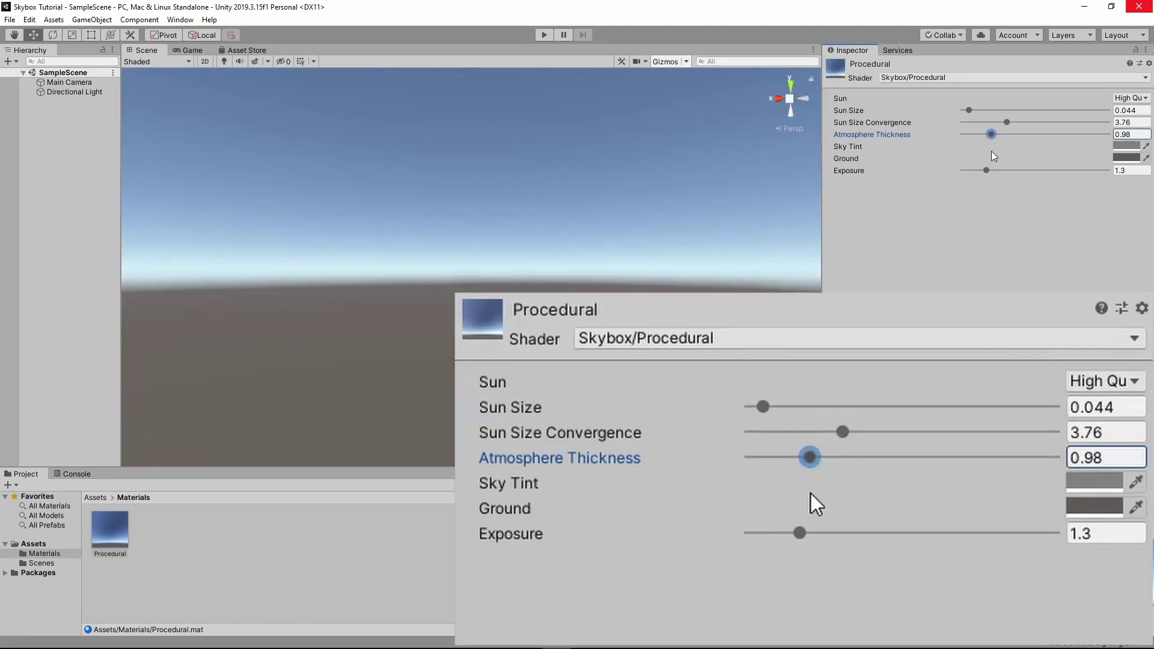
pyautogui.click(1126, 146)
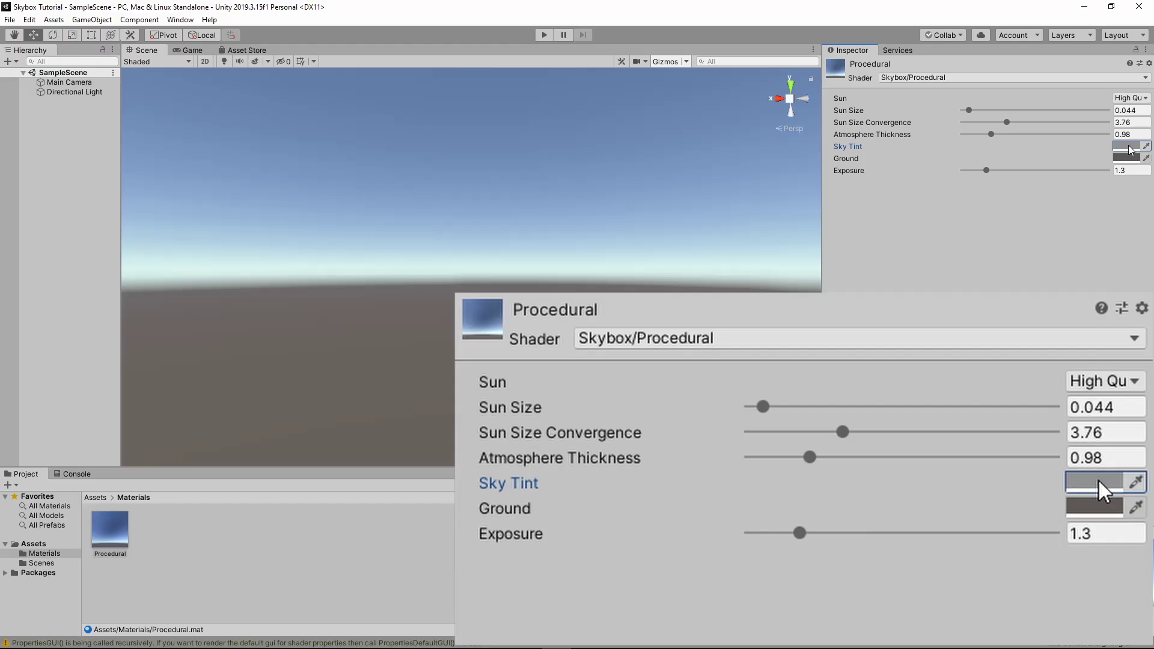
pyautogui.moveTo(307, 144); pyautogui.dragTo(274, 152)
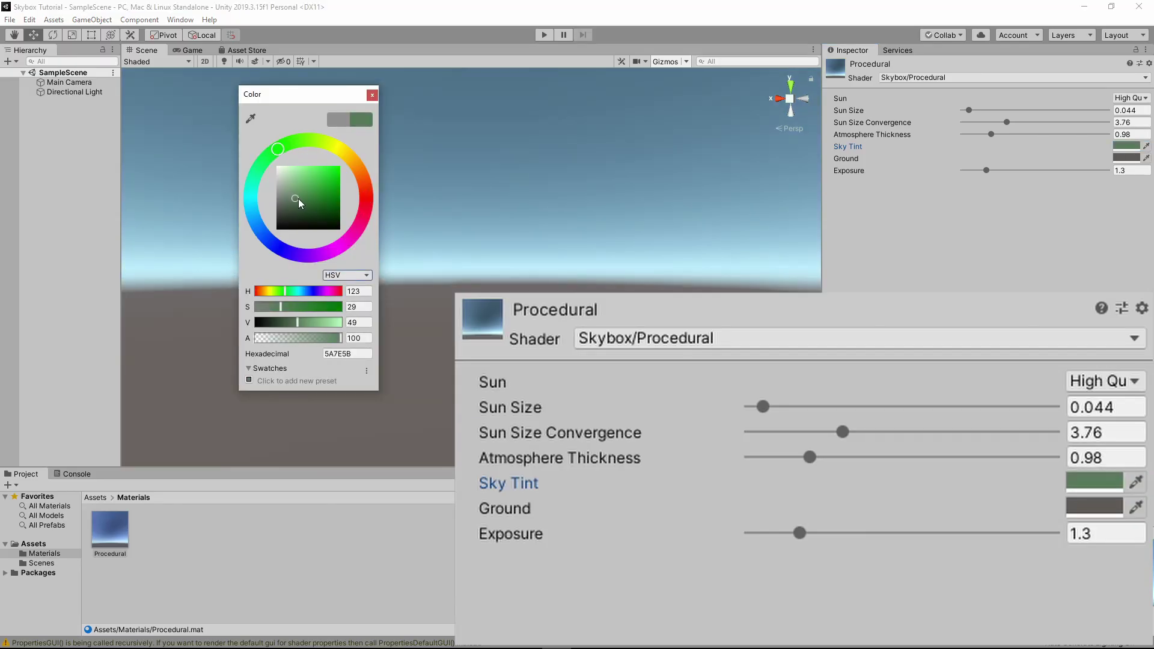
pyautogui.moveTo(298, 199); pyautogui.dragTo(276, 155)
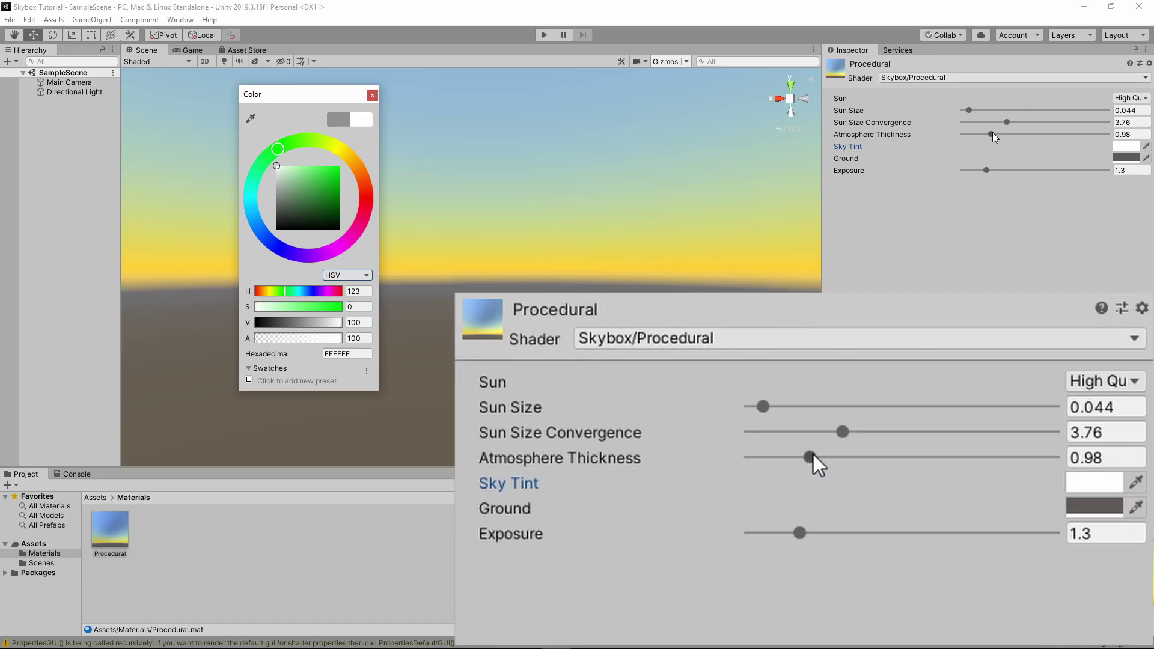
pyautogui.press('Escape')
# - Change the Procedural material's Ground color to a lighter grey and adjust its Exposure
pyautogui.click(1126, 158)
pyautogui.moveTo(90, 144); pyautogui.dragTo(106, 121)
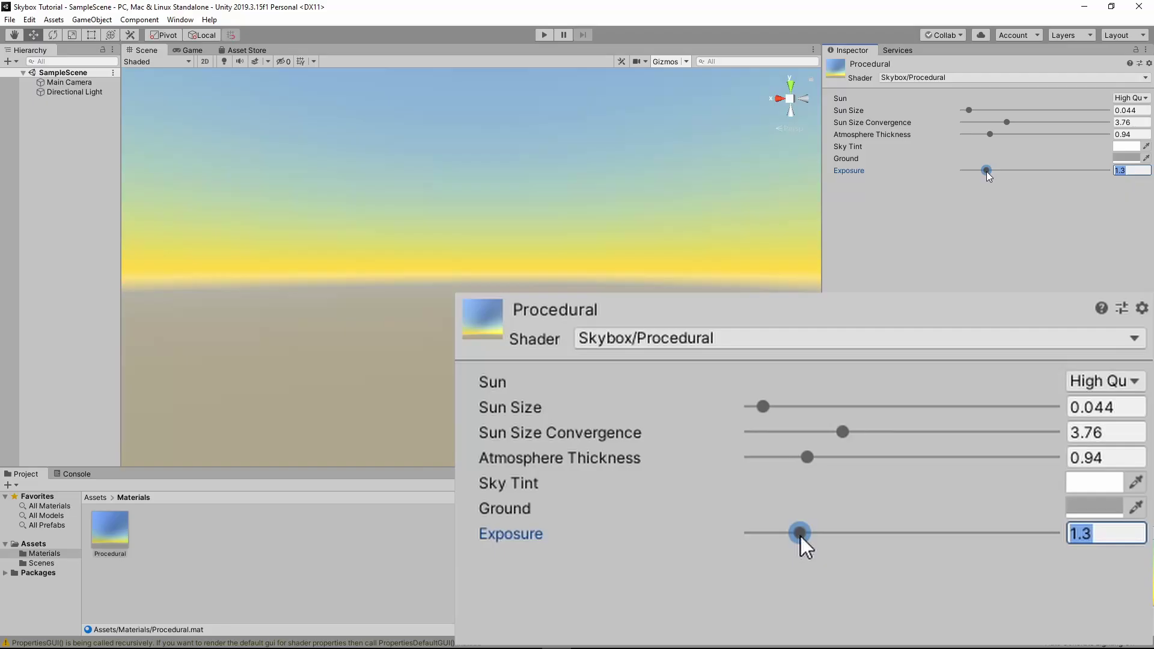
pyautogui.moveTo(989, 174)
pyautogui.mouseDown()
pyautogui.moveTo(1009, 173)
pyautogui.moveTo(978, 182)
pyautogui.mouseUp()
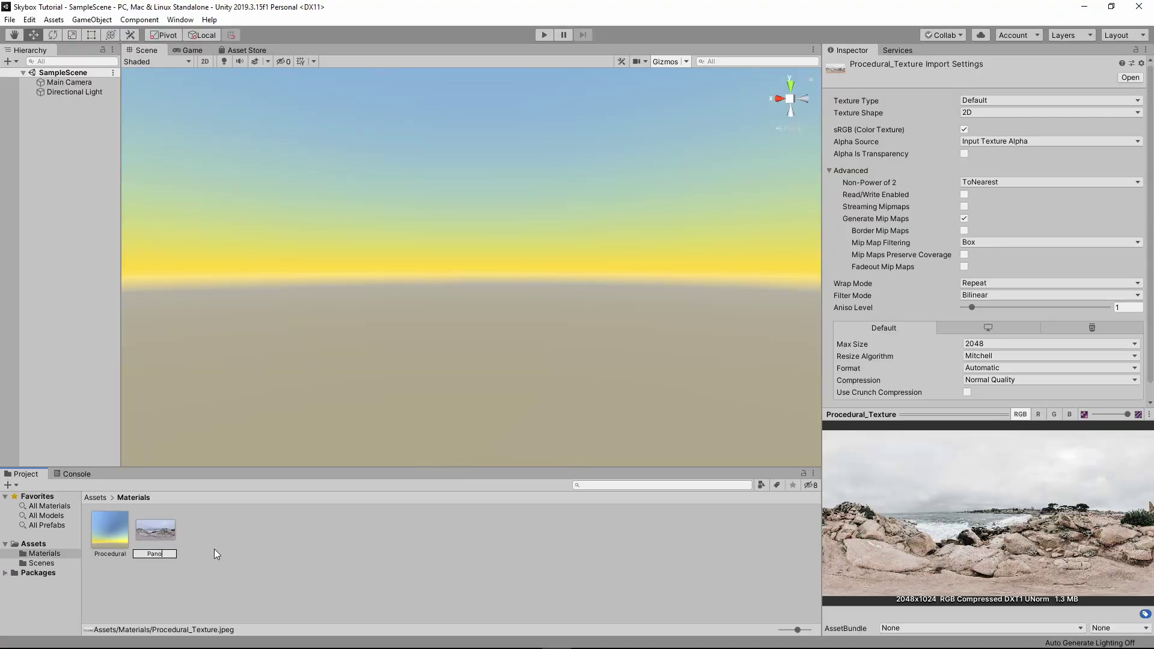
# - Rename the rocky coast texture as Panoramic_Texture and create a material named Panoramic in the Materials folder
pyautogui.write('exture')
pyautogui.press('Return')
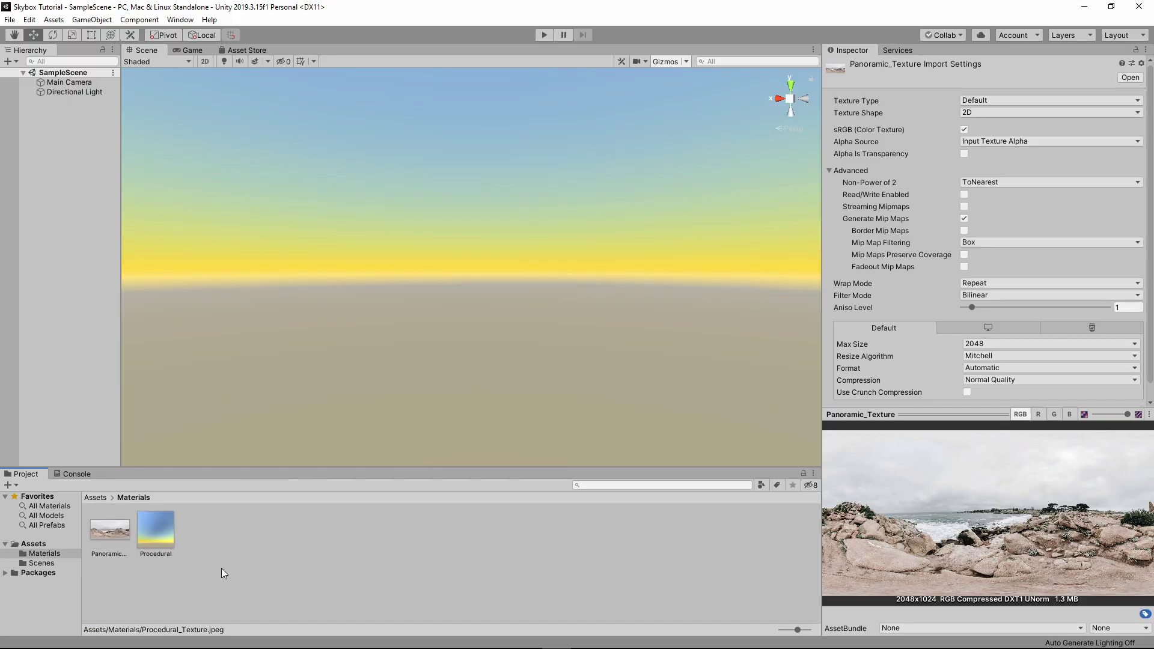
pyautogui.click(182, 577)
pyautogui.click(125, 534)
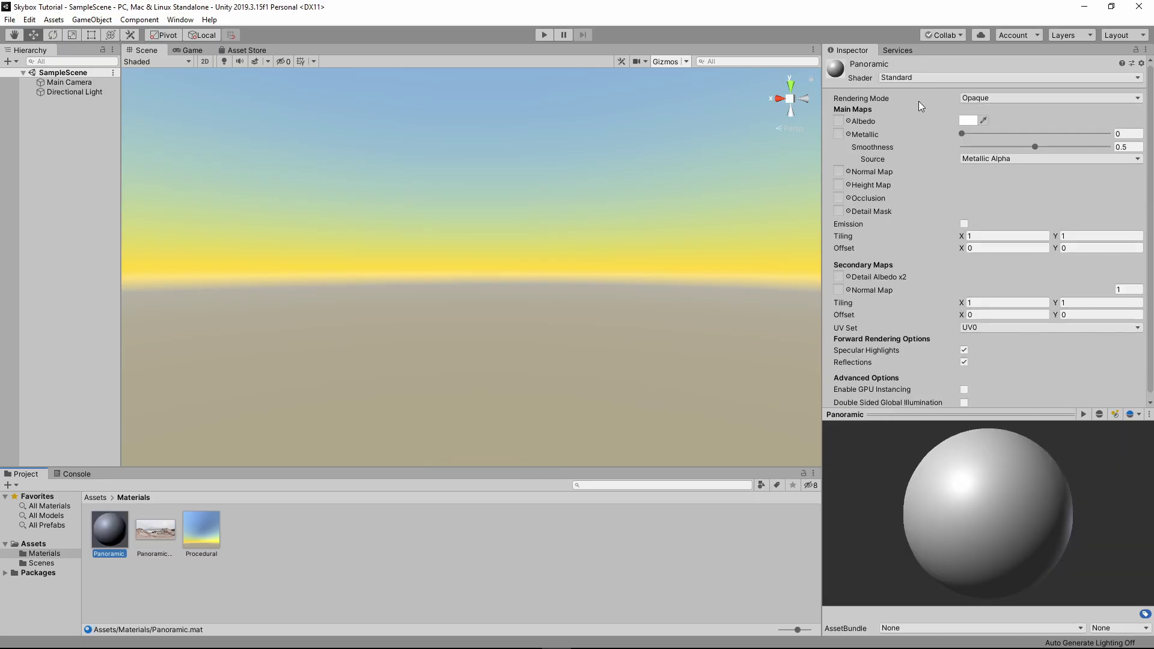
# - Set the Panoramic material's shader to Skybox/Panoramic and assign Panoramic_Texture as its Spherical (HDR) image
pyautogui.click(929, 77)
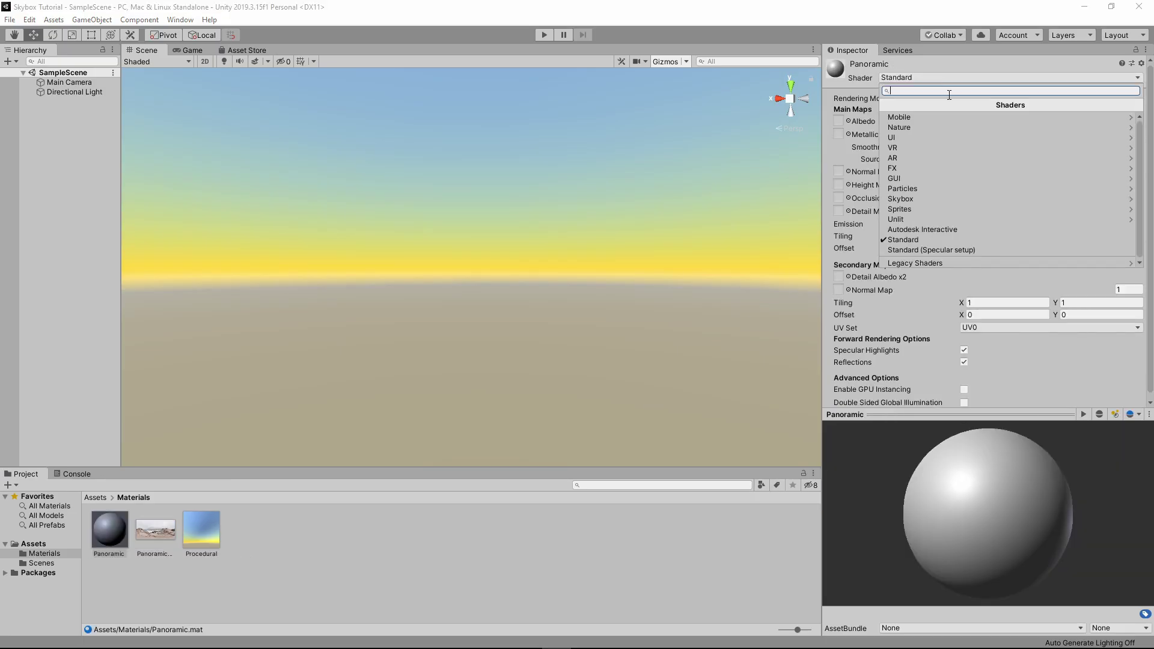
pyautogui.click(927, 199)
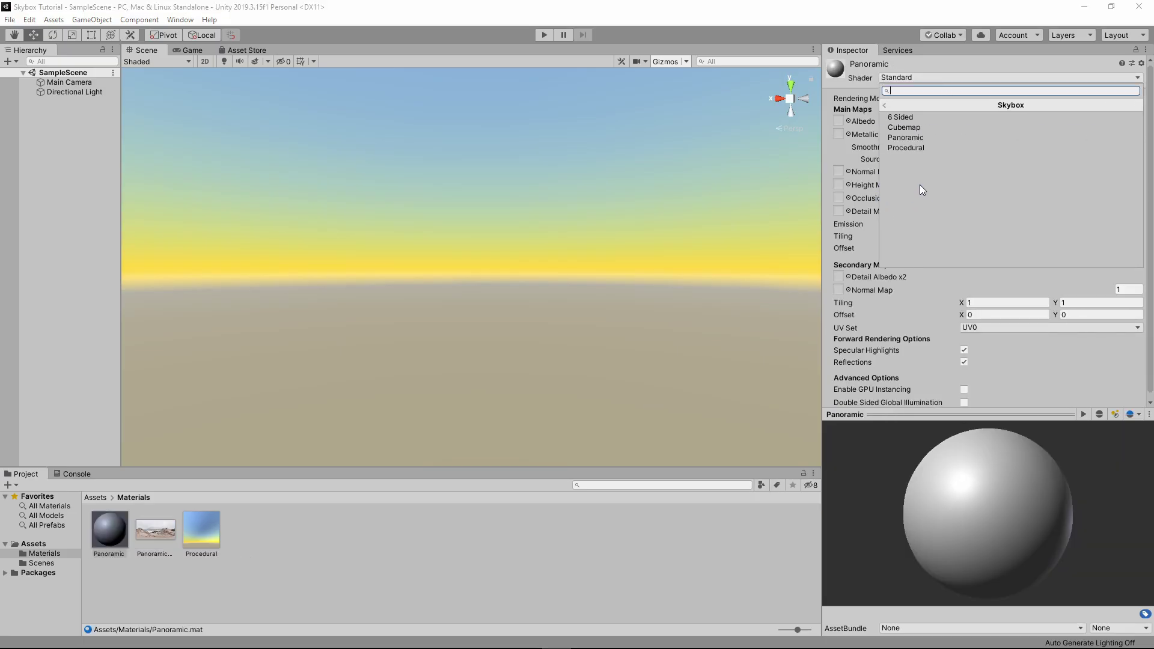
pyautogui.click(922, 137)
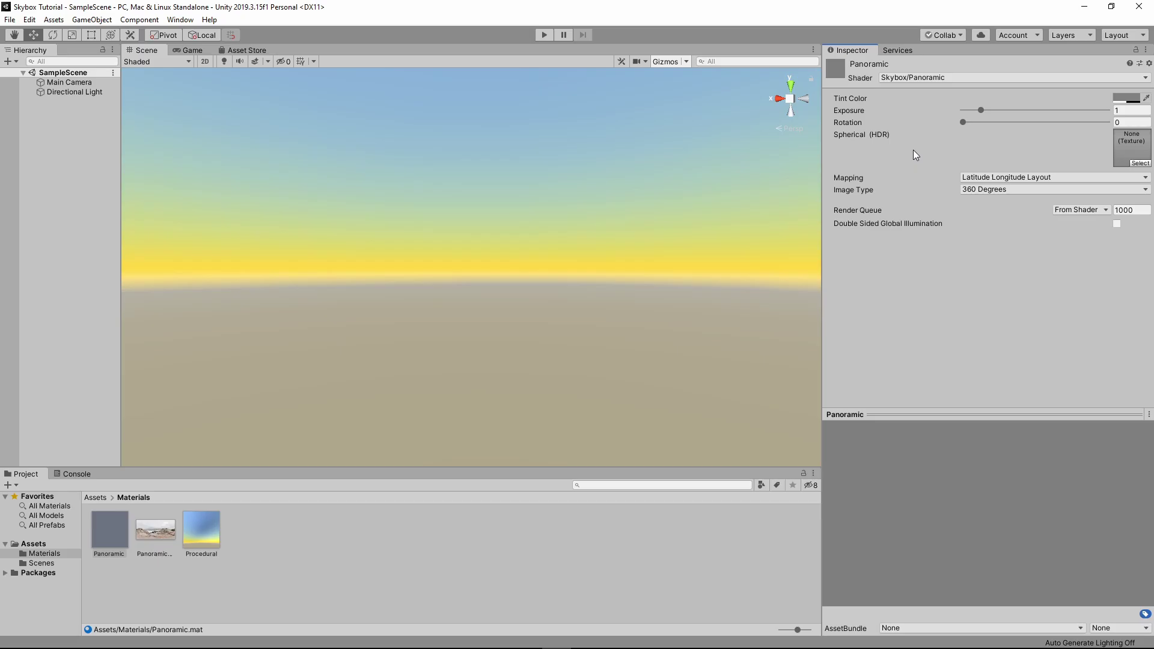
pyautogui.moveTo(153, 537); pyautogui.dragTo(754, 343)
pyautogui.moveTo(1136, 159); pyautogui.dragTo(1133, 153)
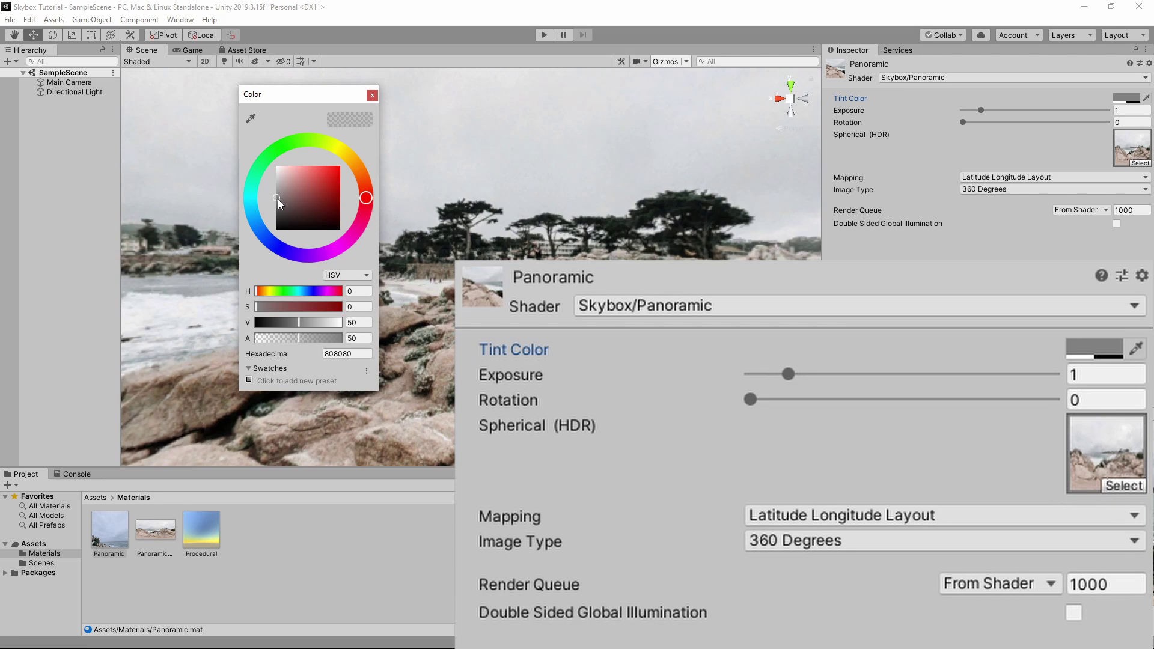
# - Try out the Tint Color, Exposure and Rotation settings of the Panoramic material
pyautogui.moveTo(277, 199); pyautogui.dragTo(297, 196)
pyautogui.press('Escape')
pyautogui.moveTo(980, 112); pyautogui.dragTo(960, 151)
pyautogui.click(963, 123)
# - Try the 6 Frames Layout mapping on the Panoramic material and return it to Latitude Longitude Layout
pyautogui.click(986, 179)
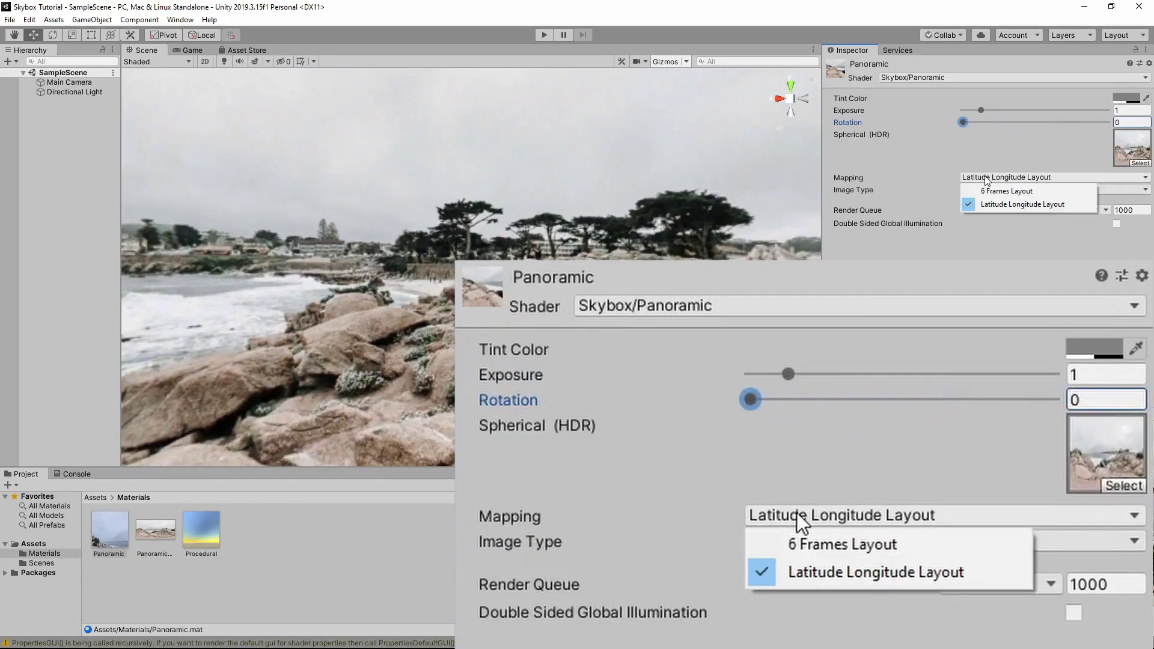
pyautogui.click(985, 191)
pyautogui.click(1000, 177)
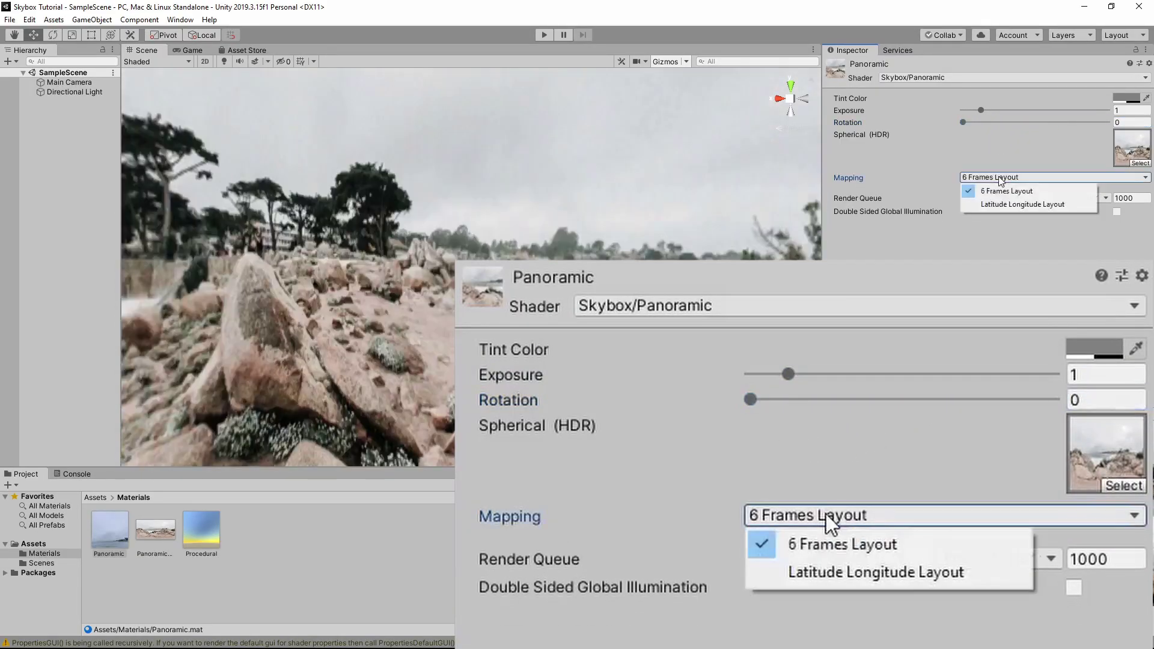
pyautogui.click(994, 204)
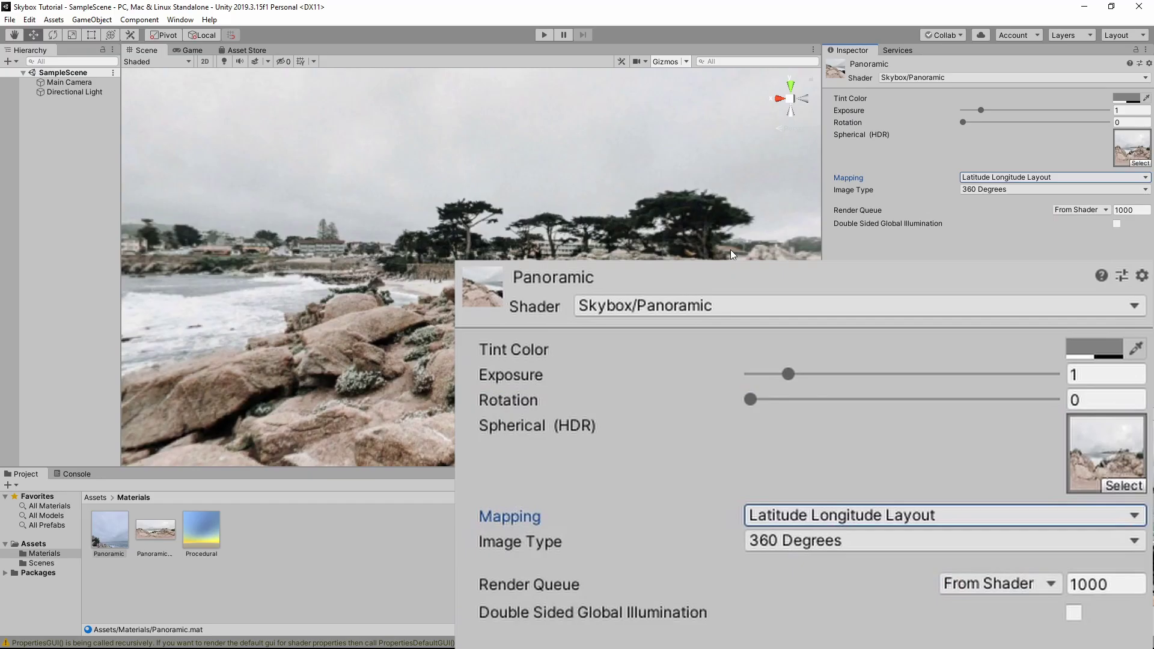
# - Try the 180 Degrees image type on the Panoramic material, look around the scene, and return it to 360 Degrees
pyautogui.click(1015, 189)
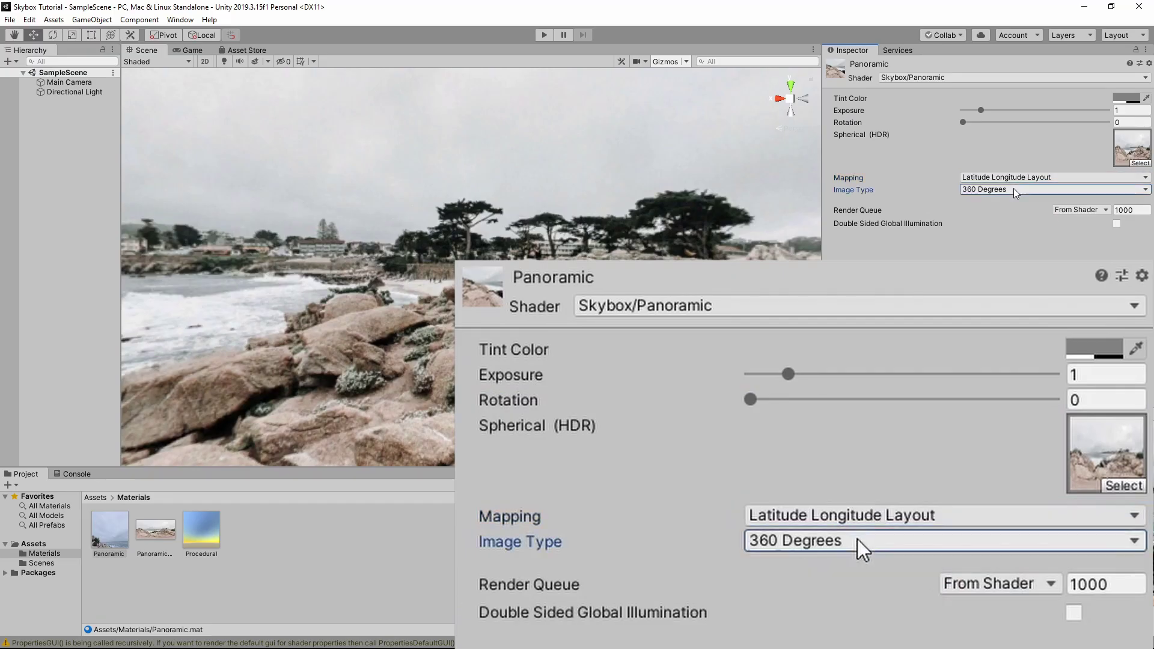
pyautogui.moveTo(661, 240); pyautogui.dragTo(1048, 107, button='right')
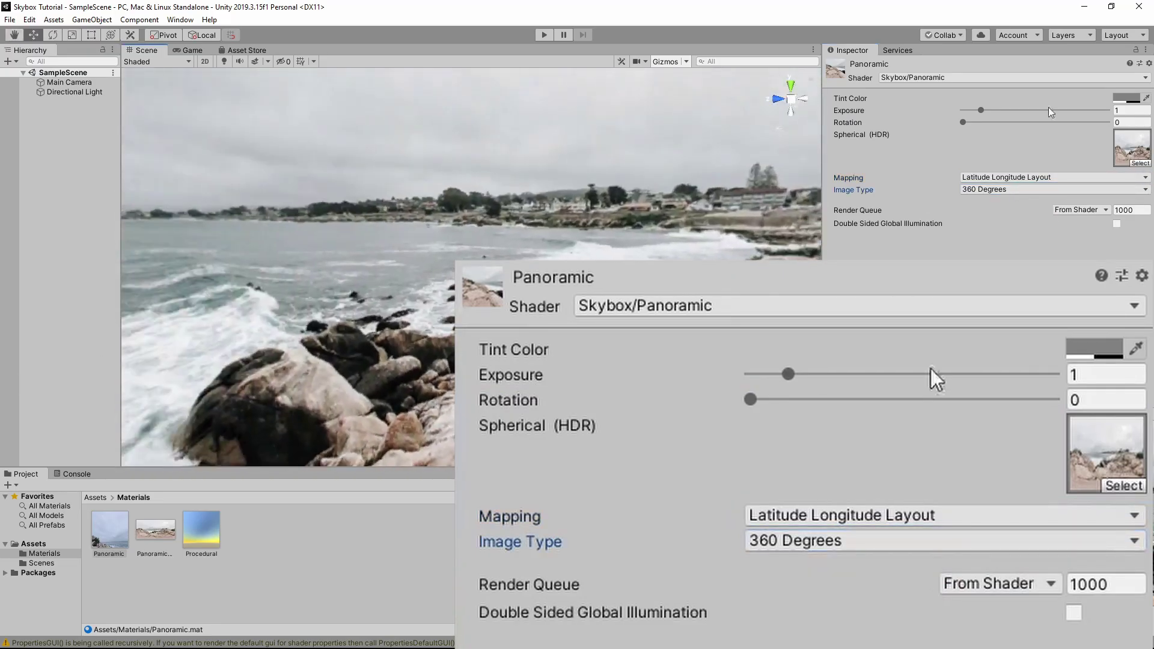
pyautogui.click(1068, 189)
pyautogui.click(1027, 213)
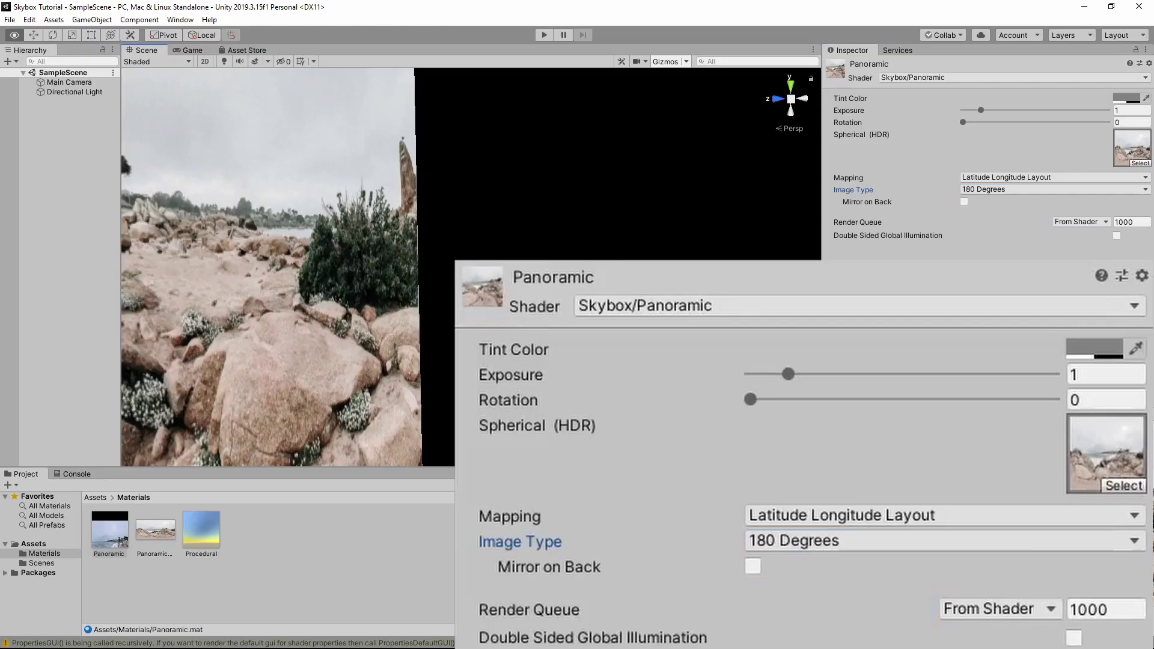
pyautogui.moveTo(601, 180); pyautogui.dragTo(998, 151, button='right')
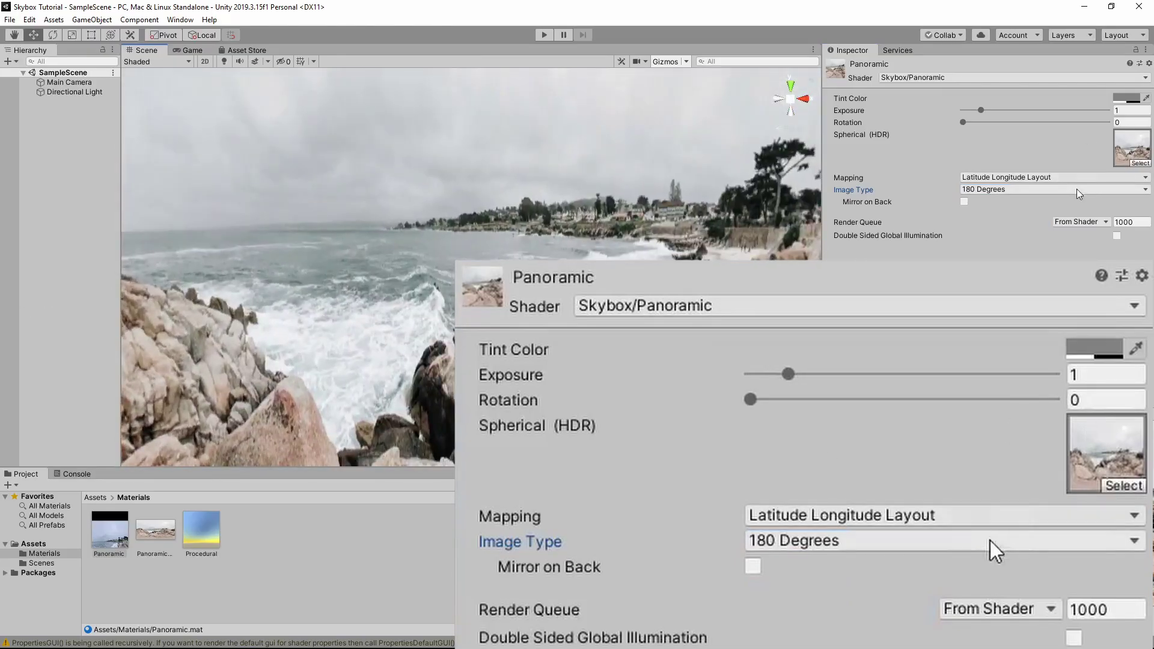
pyautogui.click(1050, 189)
pyautogui.click(1034, 200)
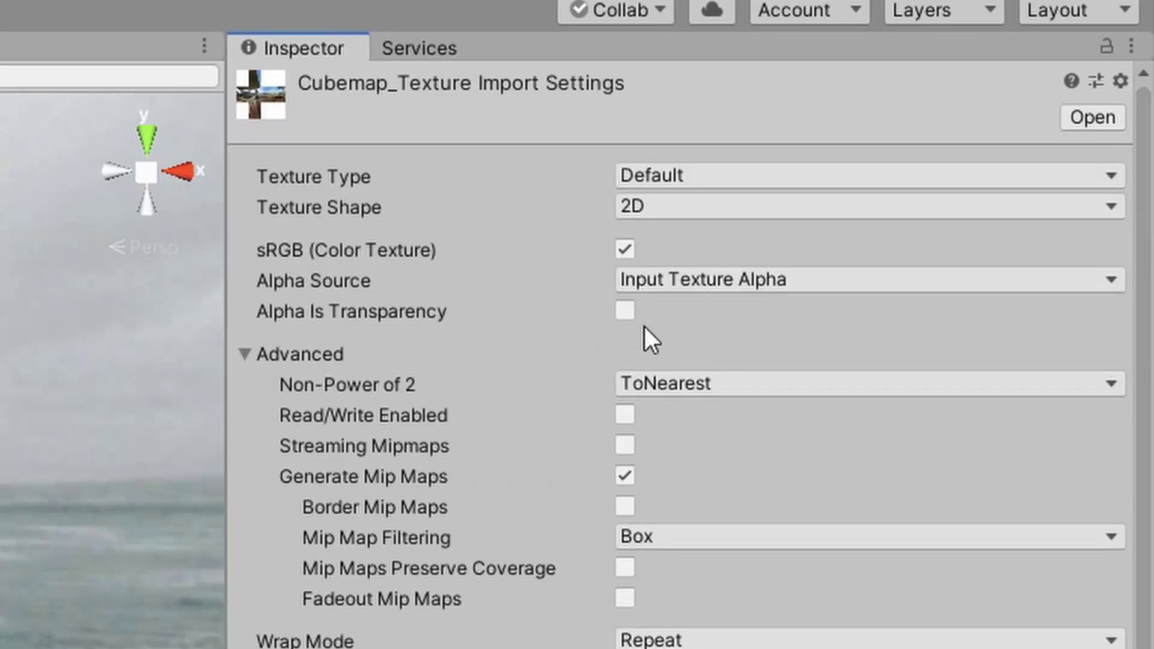
# - Change the texture shape of Cubemap_Texture to Cube in its import settings
pyautogui.click(684, 203)
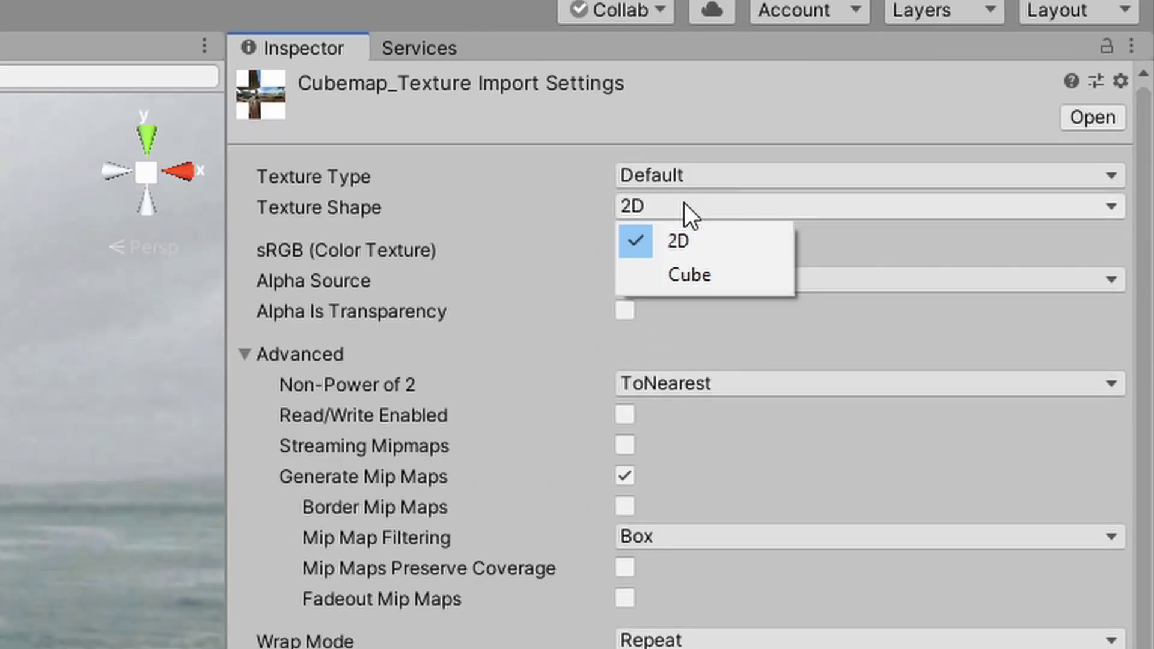
pyautogui.click(693, 274)
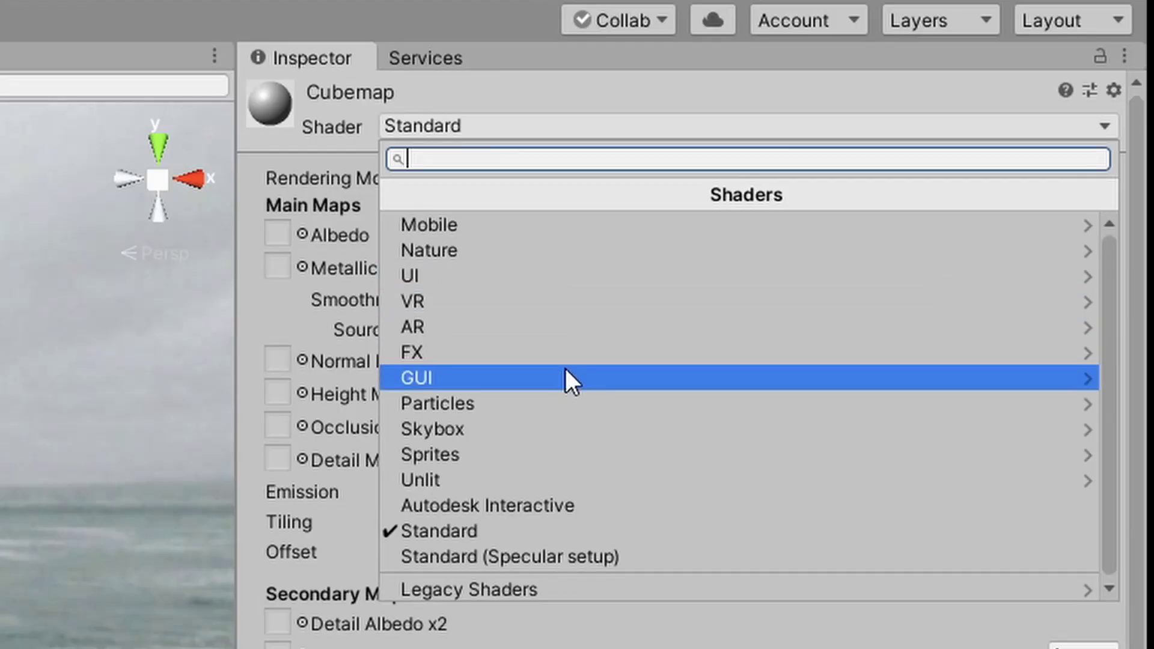
# - Set the Cubemap material's shader to Skybox/Cubemap and assign Cubemap_Texture as its Cubemap (HDR) image
pyautogui.click(557, 428)
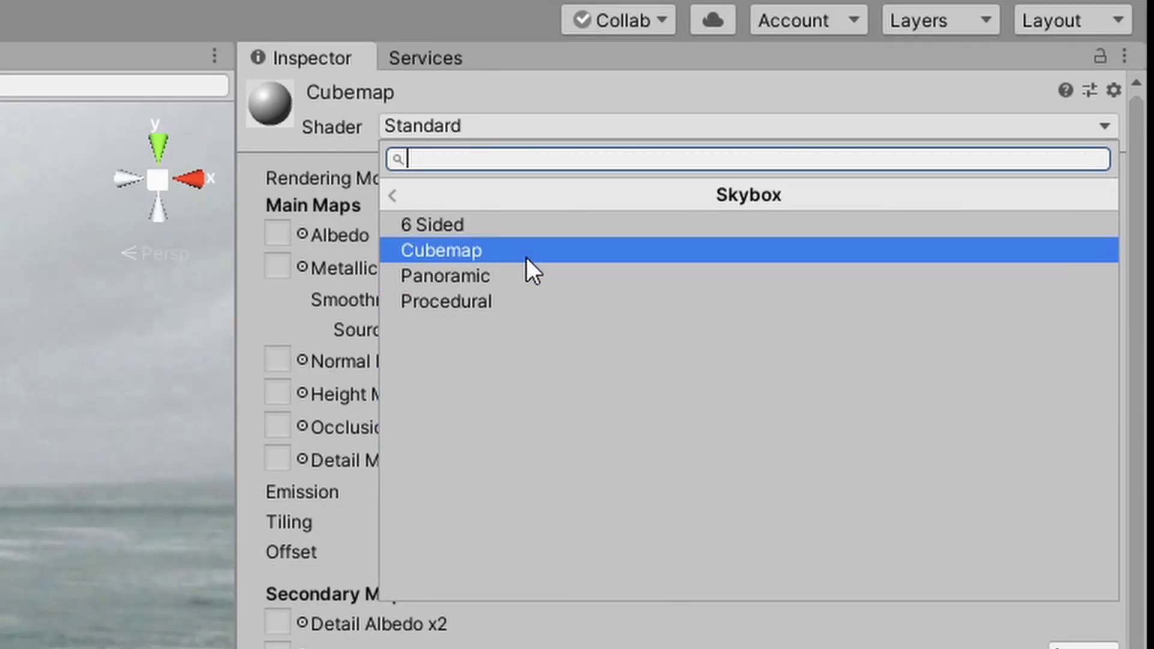
pyautogui.click(529, 256)
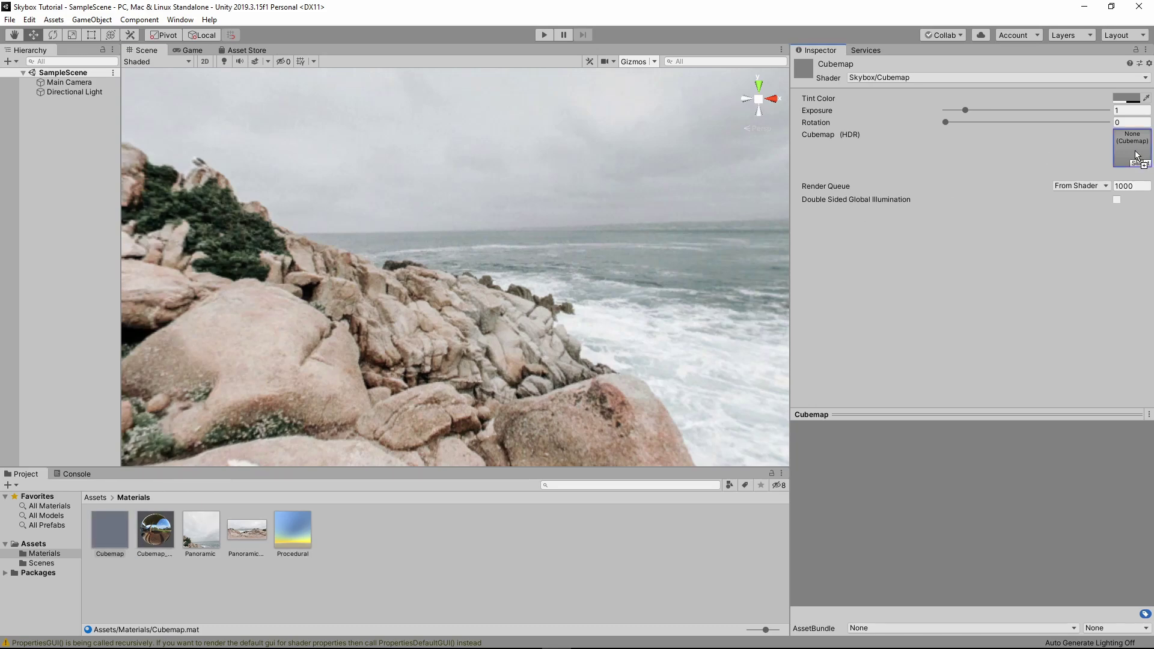
pyautogui.moveTo(1136, 155); pyautogui.dragTo(1133, 153)
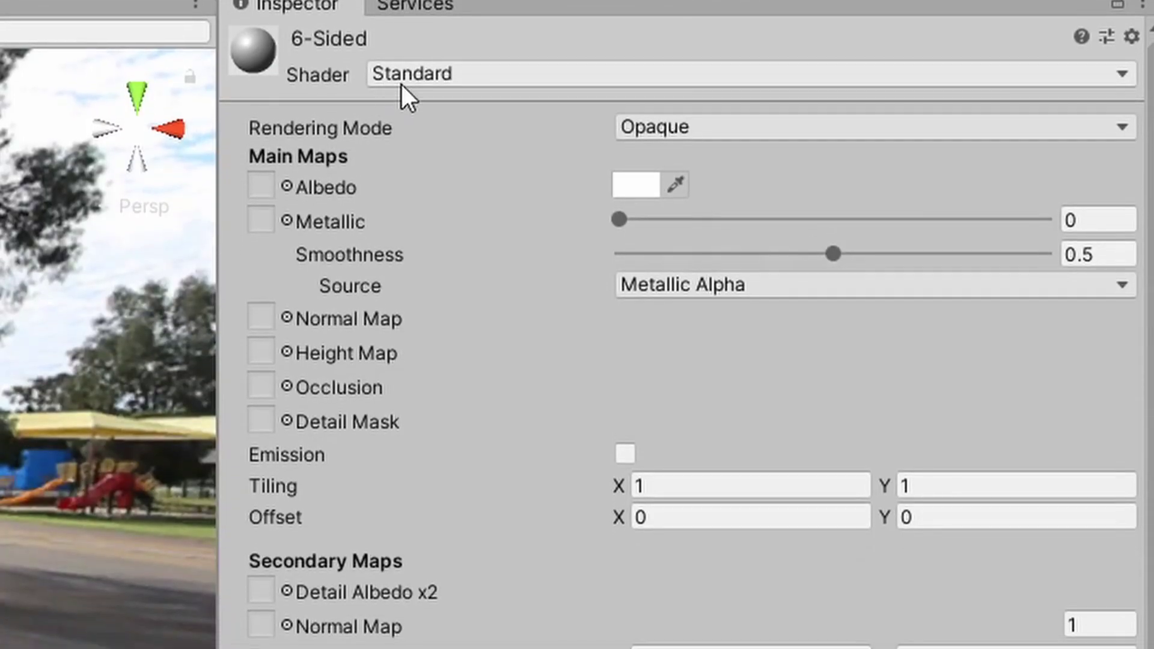
# - Set the 6-Sided material's shader to Skybox/6 Sided
pyautogui.click(402, 98)
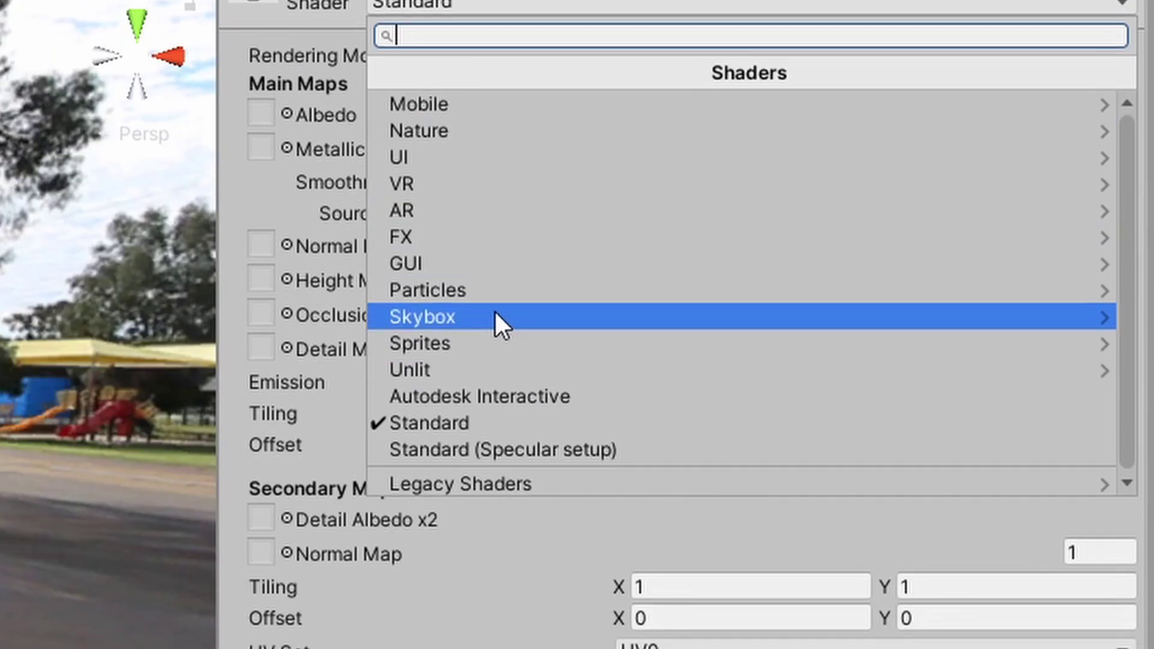
pyautogui.click(496, 317)
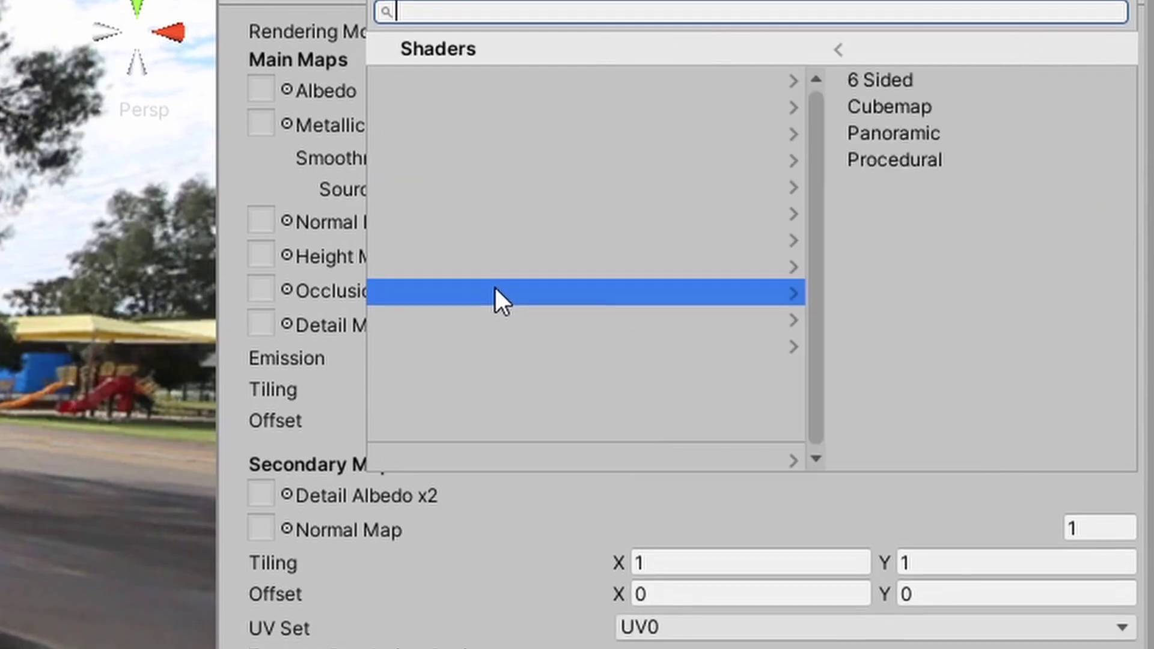
pyautogui.click(434, 9)
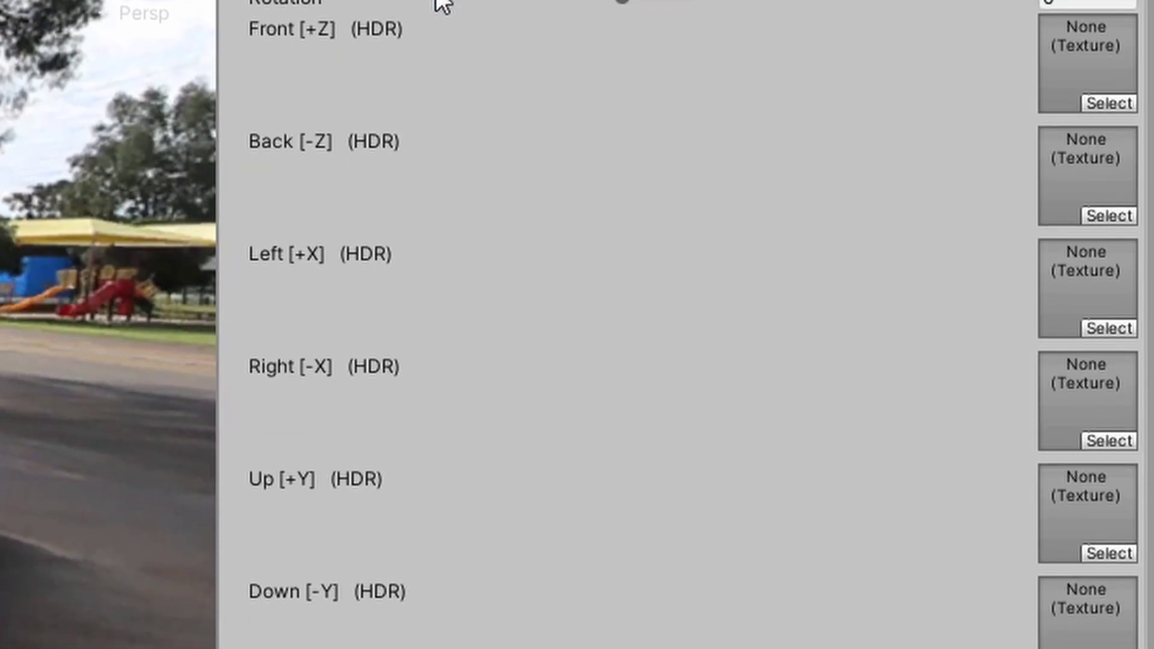